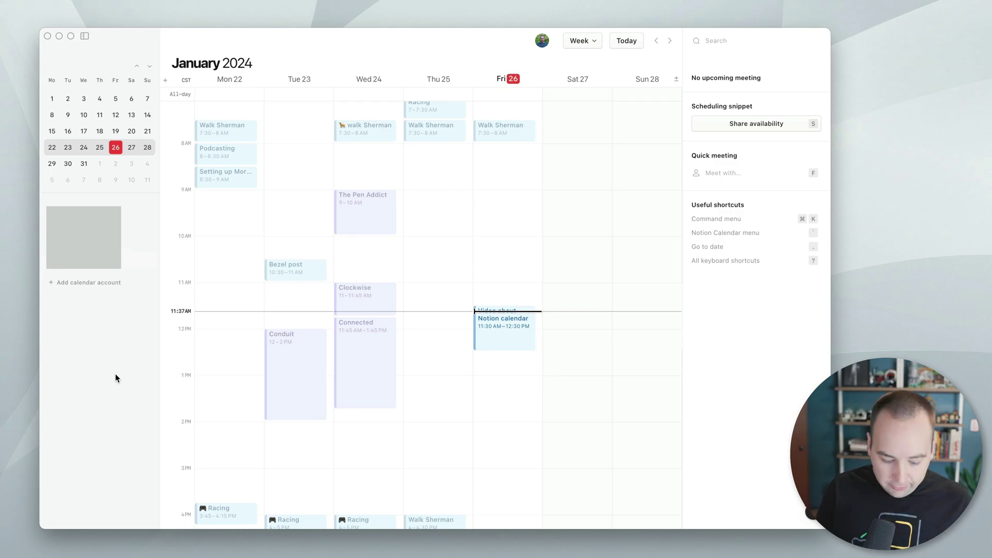
Connect a Notion workspace from the Notion integration settings and grant it access in the browser
key("super+comma")
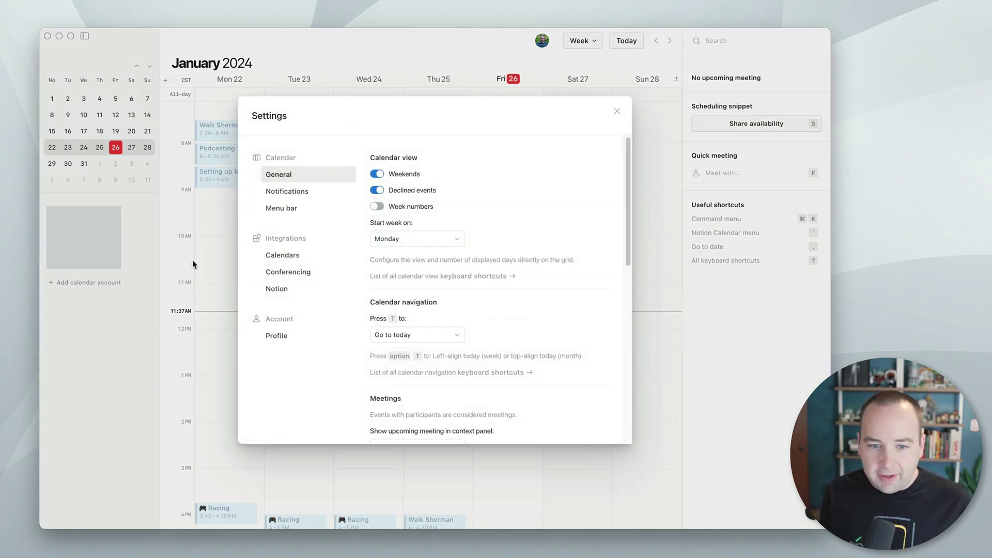
left_click(286, 291)
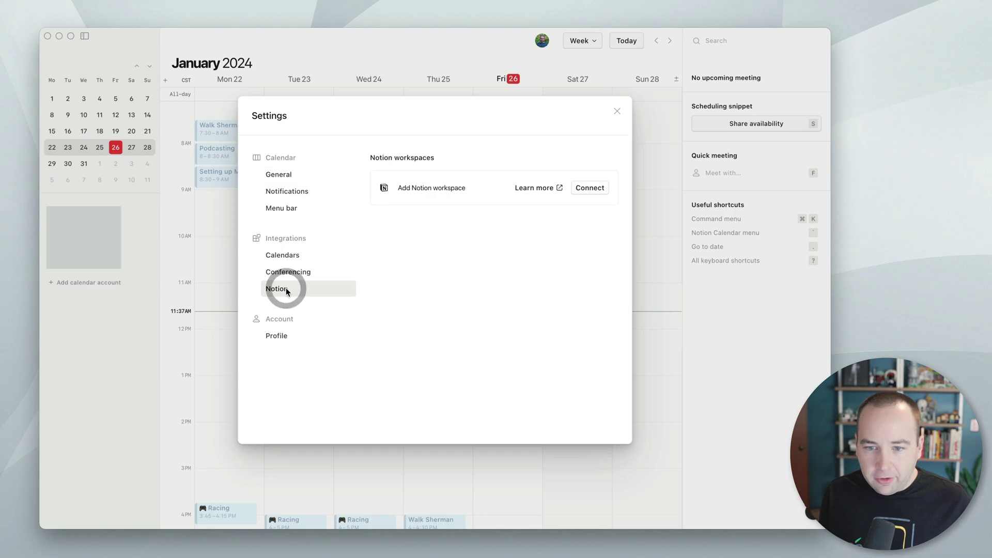
left_click(587, 190)
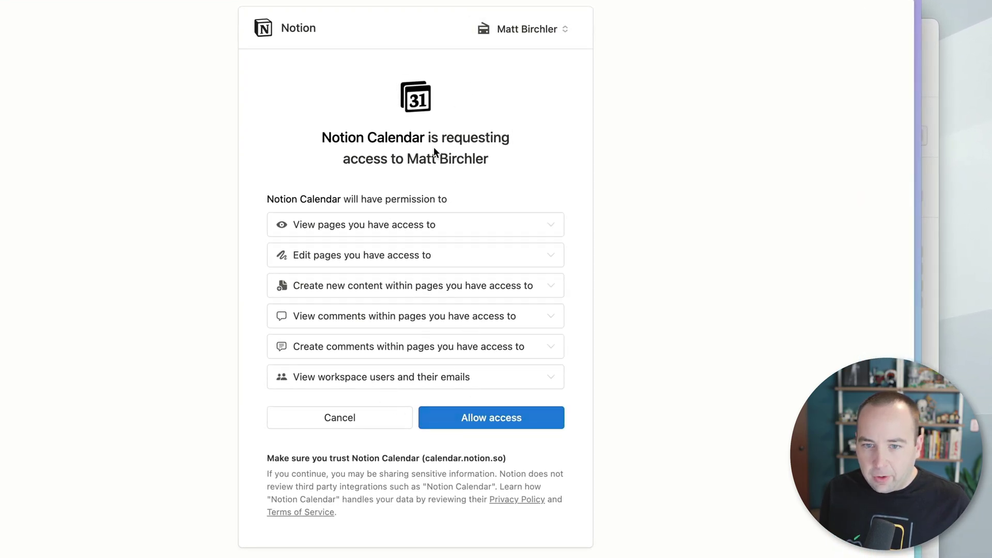
left_click(483, 410)
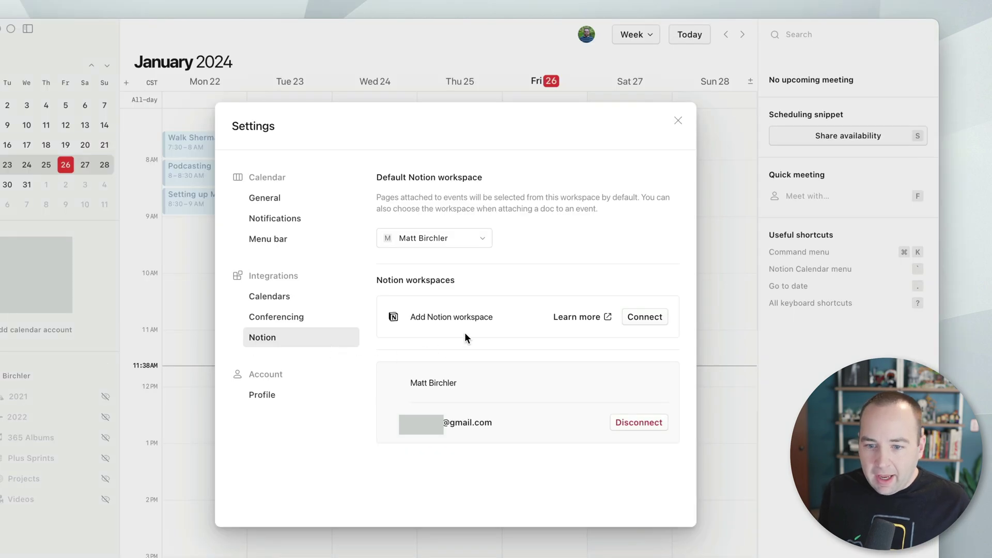
Close Settings so the hidden calendars 2021, 2022, 365 Albums, Plus Sprints, Projects and Videos appear
left_click(677, 120)
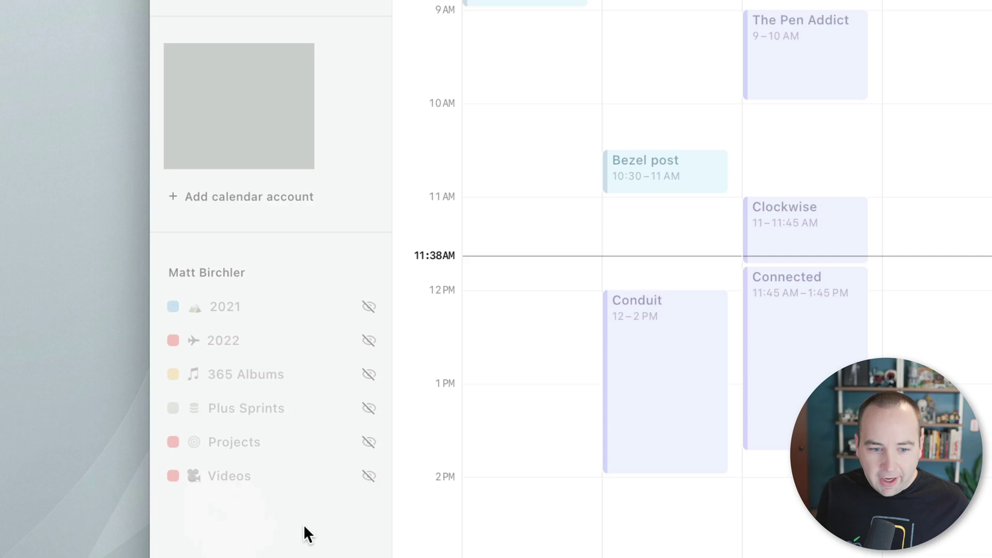
Switch to Notion and open the Notion Calendar video card, published January 27, 2024
key("super+Tab")
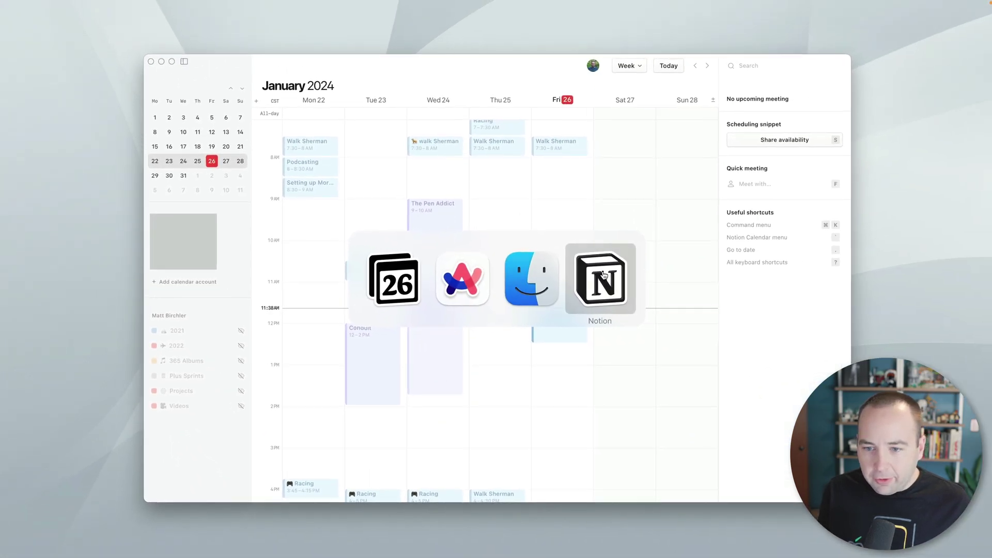
left_click(603, 275)
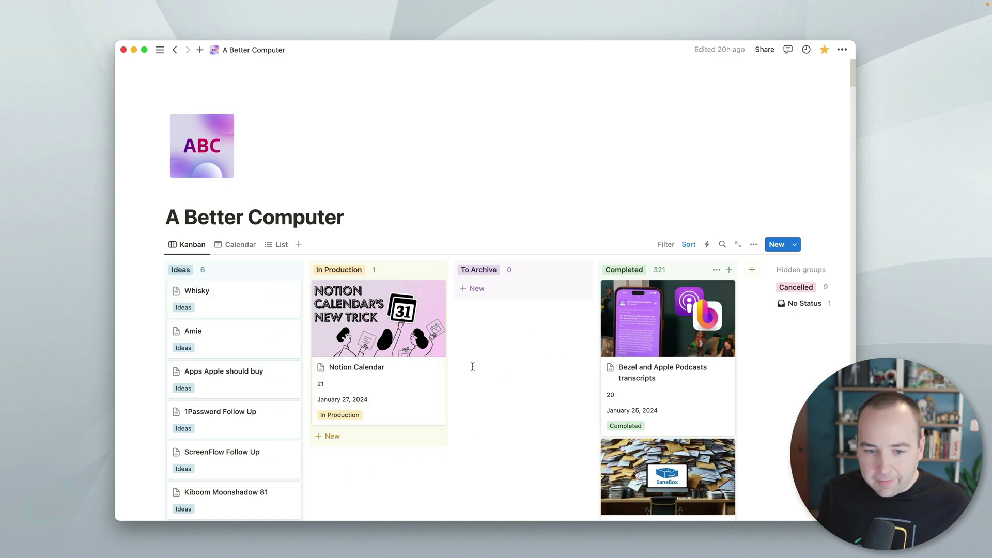
left_click(371, 330)
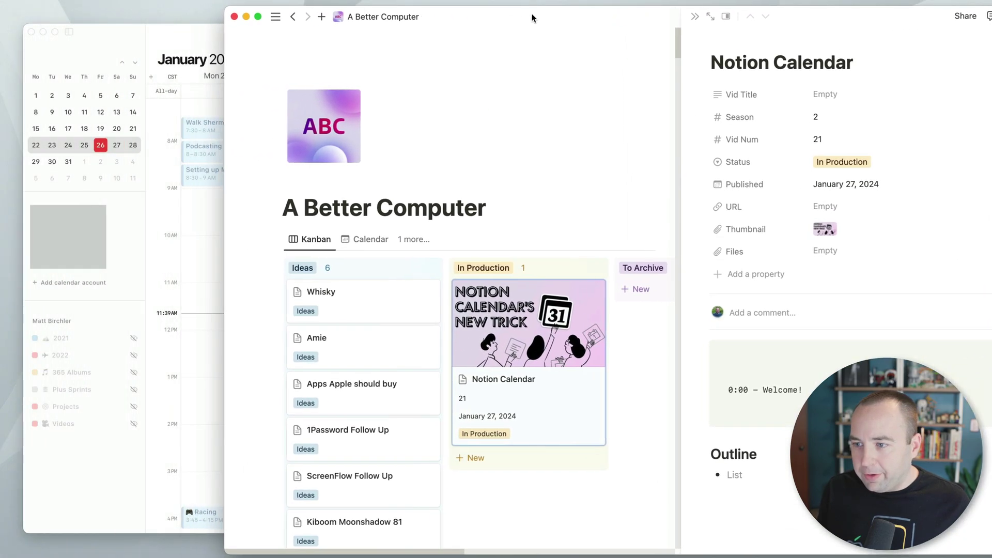
Rearrange the Notion and calendar windows, then make the Videos calendar visible
left_click_drag(532, 18, 559, 25)
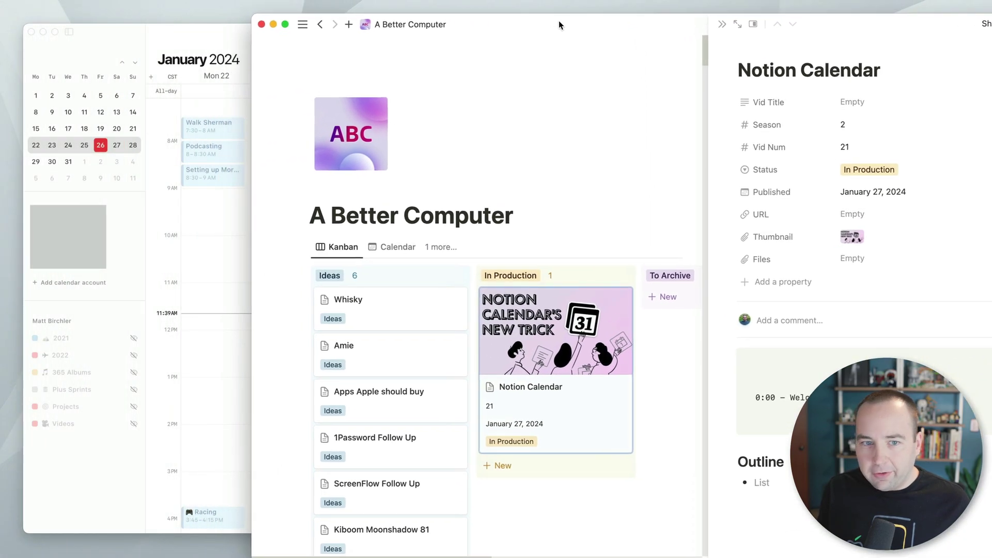
left_click(217, 39)
left_click_drag(881, 20, 873, 20)
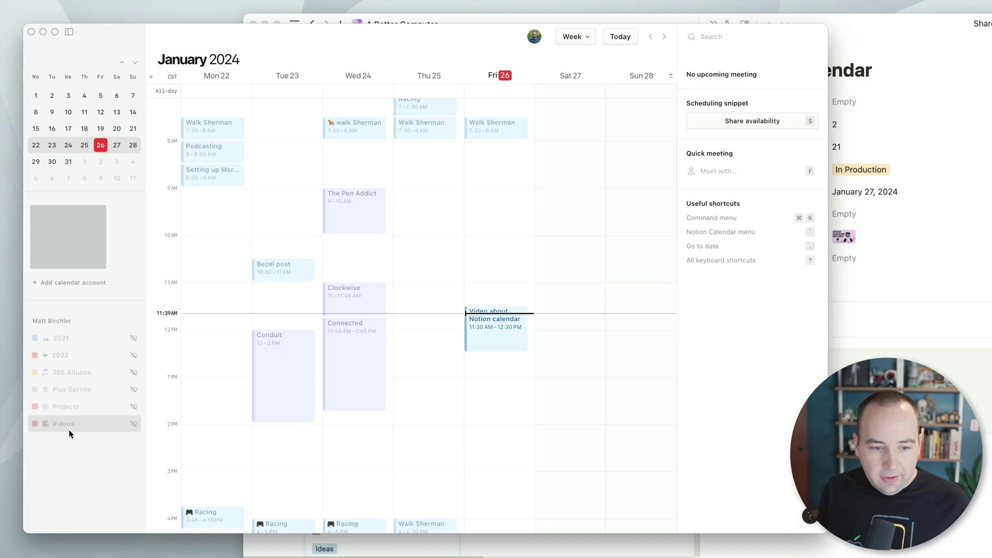
left_click(133, 424)
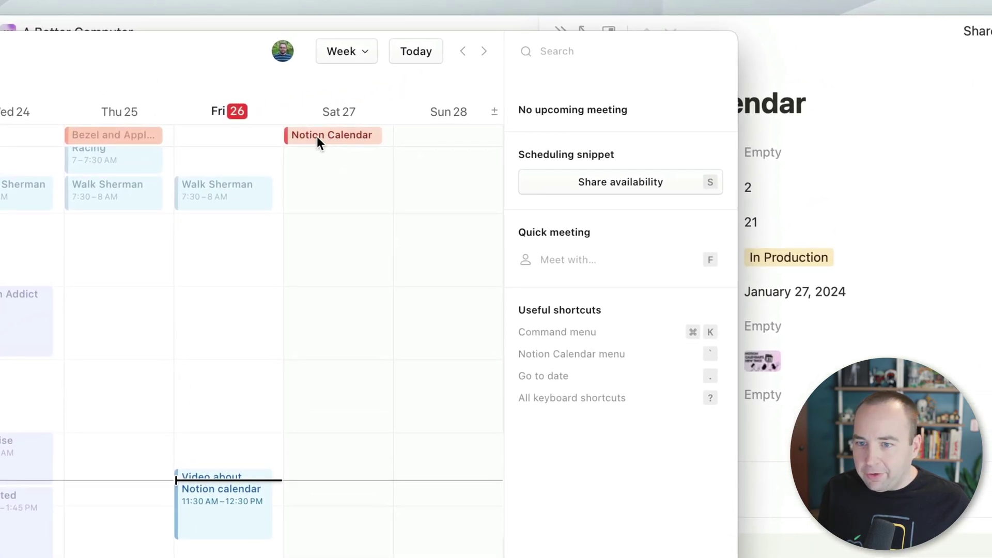
Inspect the Bezel and Apple Podcasts event, then the Notion Calendar event on Sat 27
left_click(116, 136)
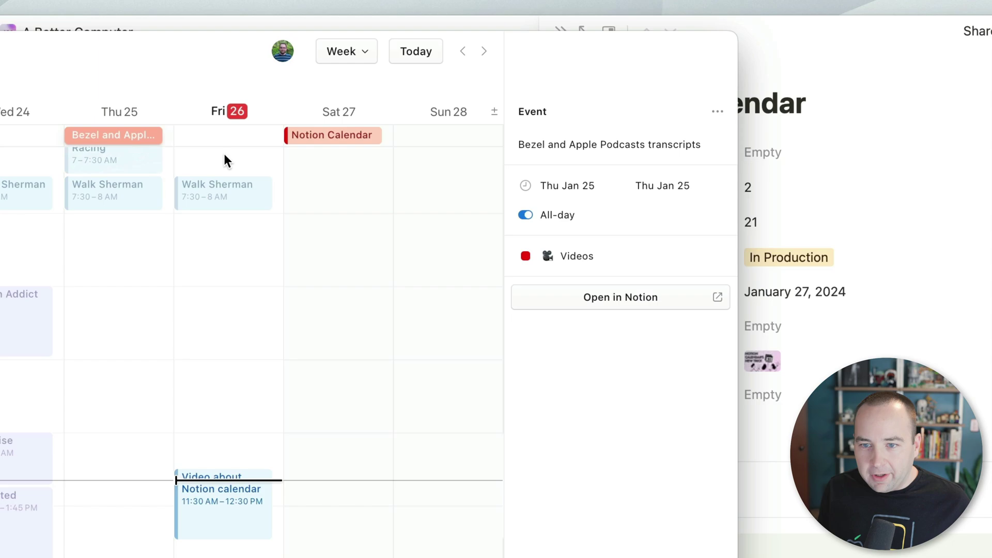
left_click(288, 239)
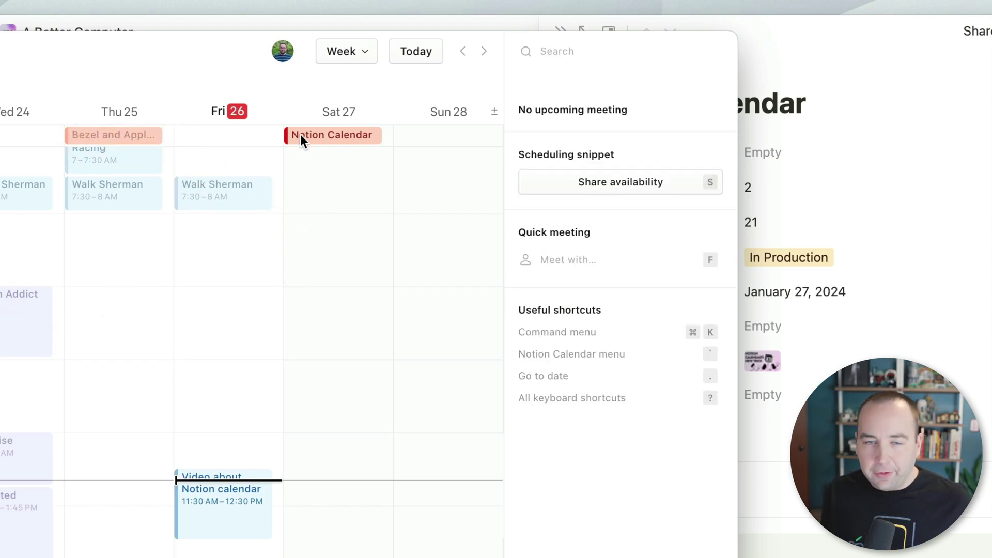
left_click(340, 131)
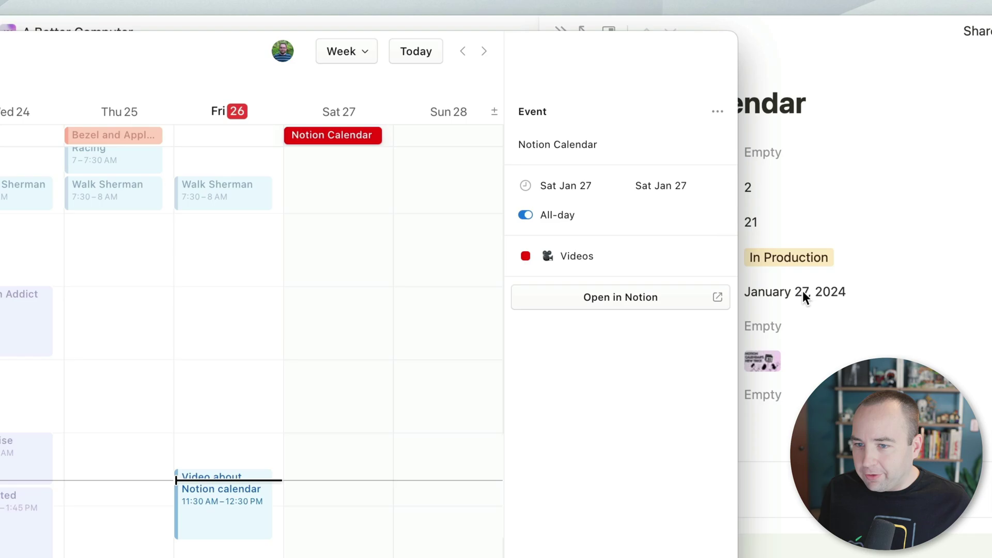
left_click_drag(346, 137, 449, 137)
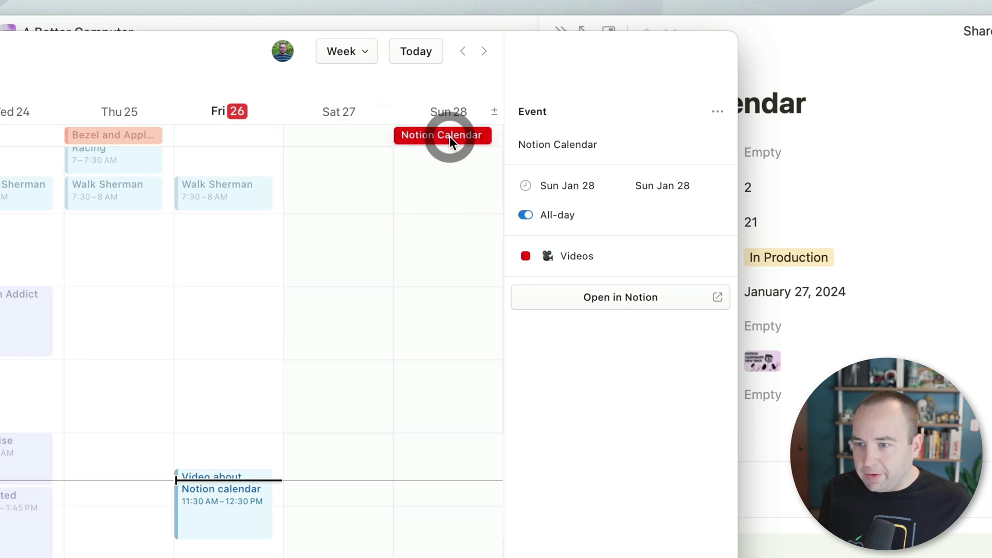
left_click(829, 299)
left_click(798, 291)
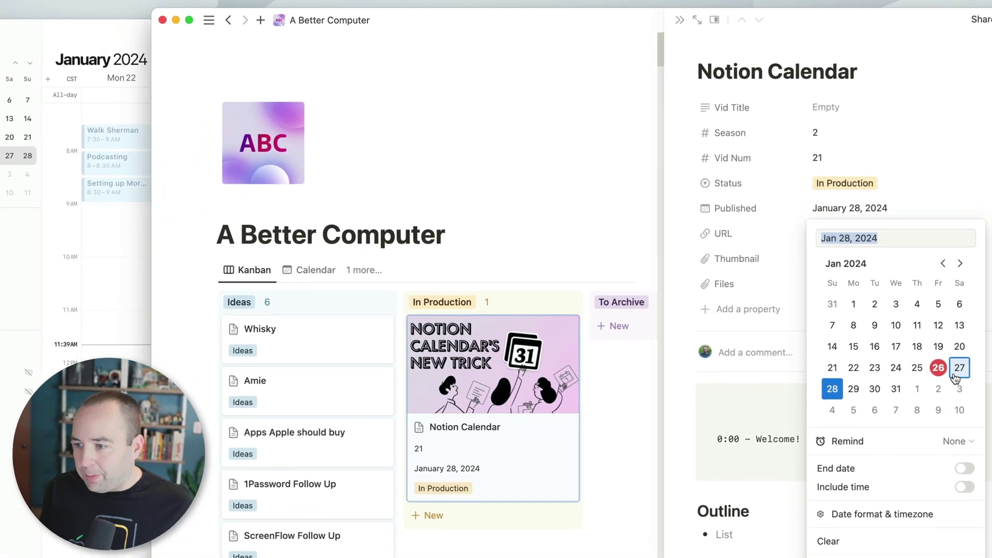
left_click(957, 391)
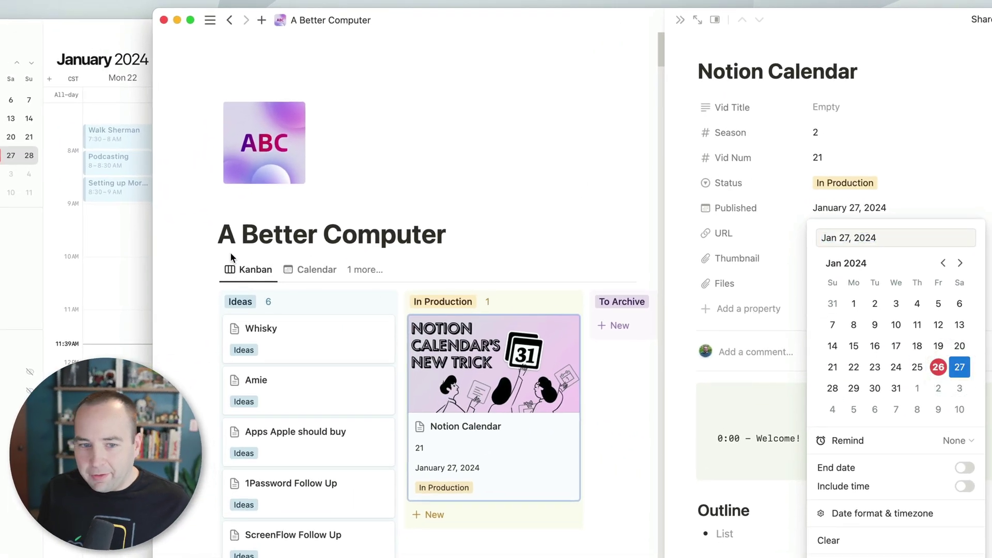
left_click(117, 292)
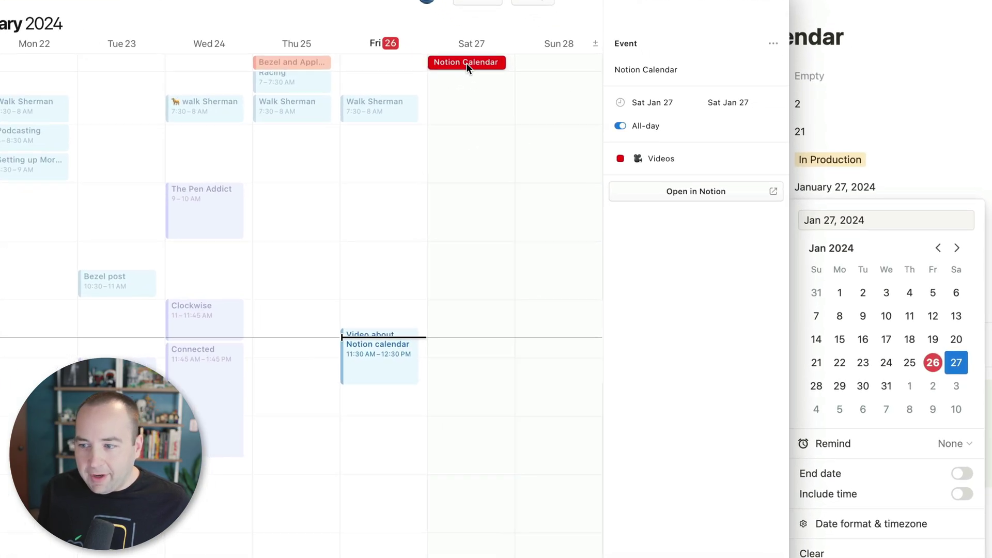
left_click(943, 158)
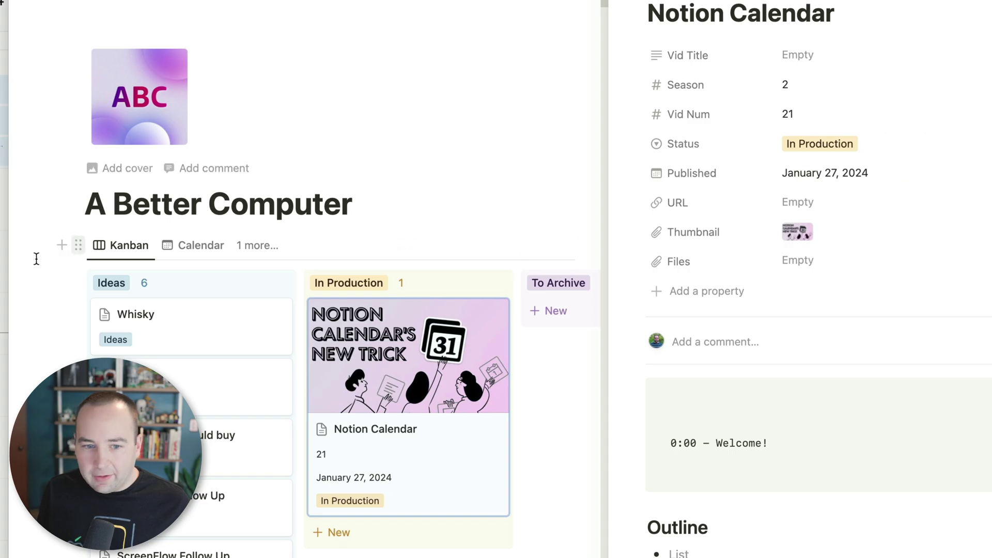
key("super+Tab")
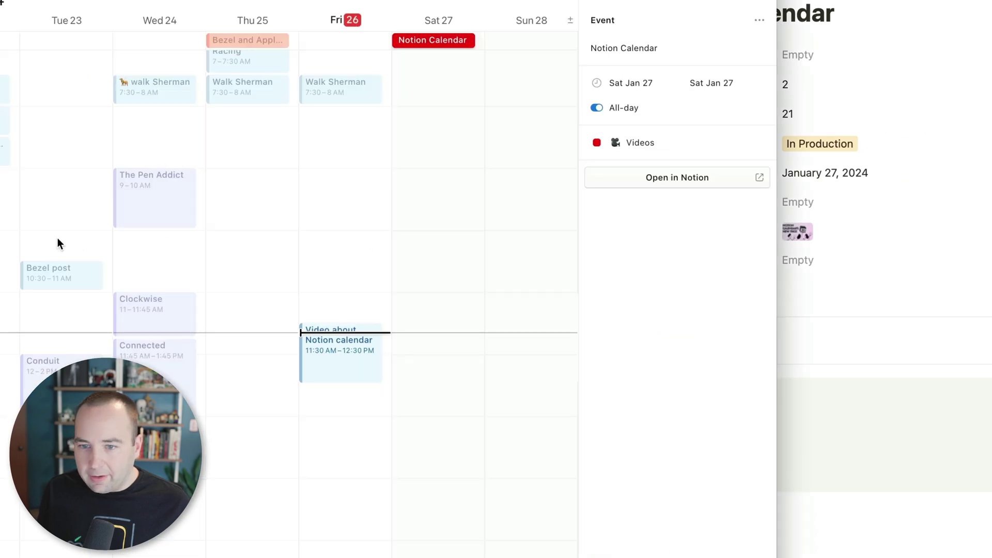
left_click_drag(439, 41, 440, 287)
left_click(425, 206)
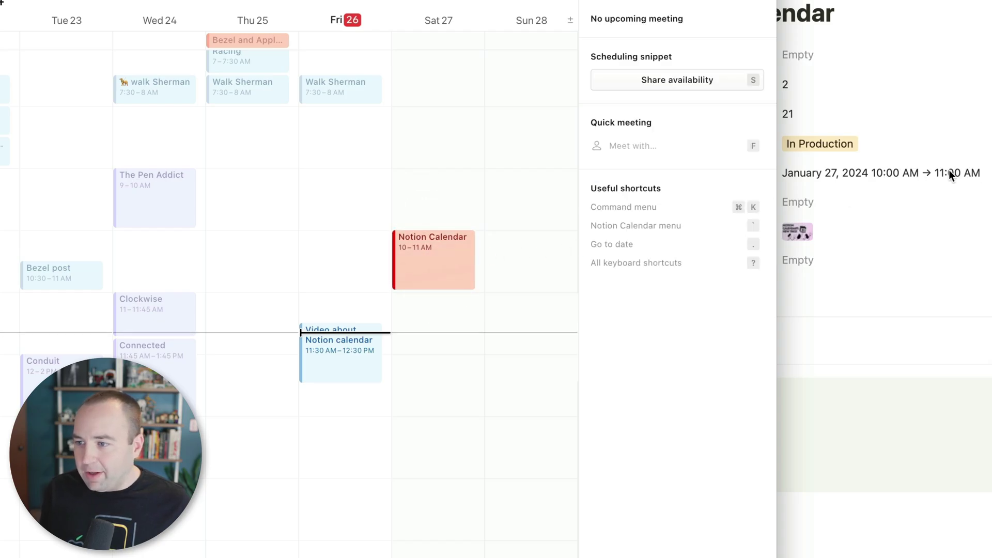
left_click(862, 209)
left_click(844, 174)
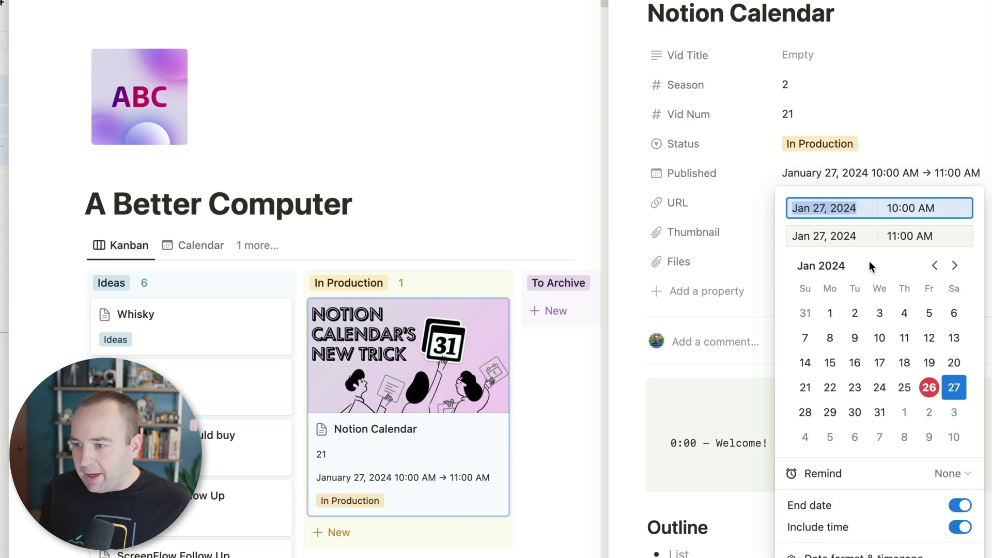
left_click(959, 528)
left_click(959, 528)
left_click(959, 476)
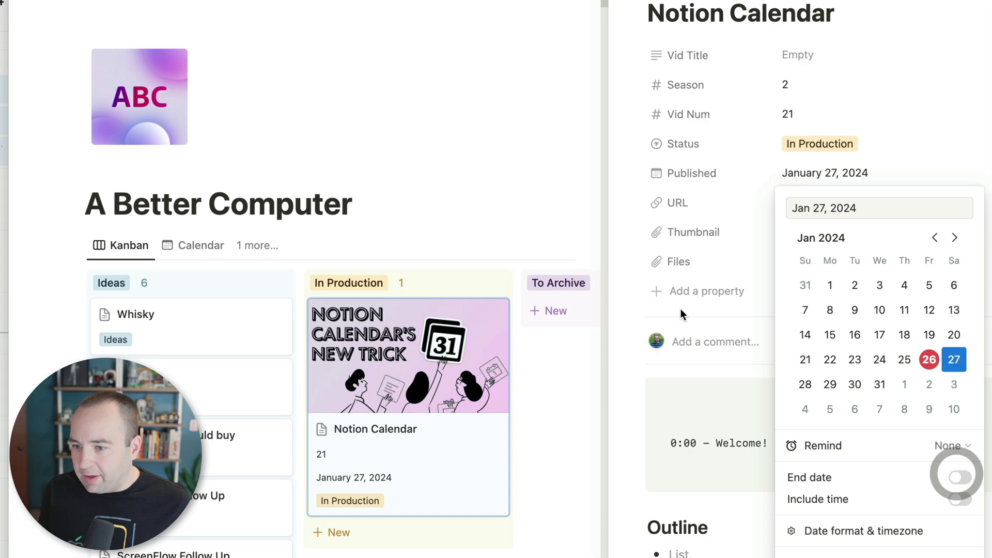
left_click(634, 326)
left_click(5, 289)
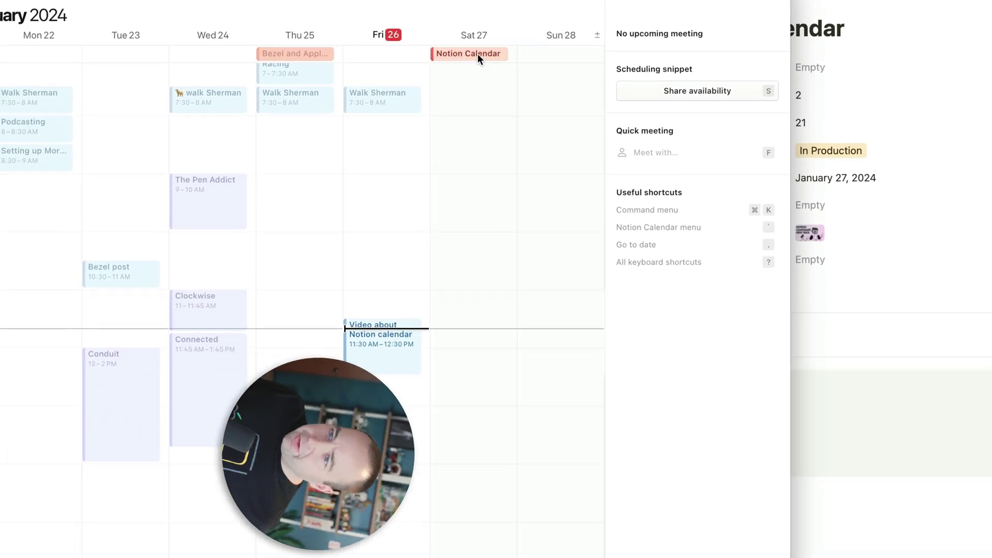
Open the Bezel and Apple Podcasts event's video page in Notion
left_click(436, 41)
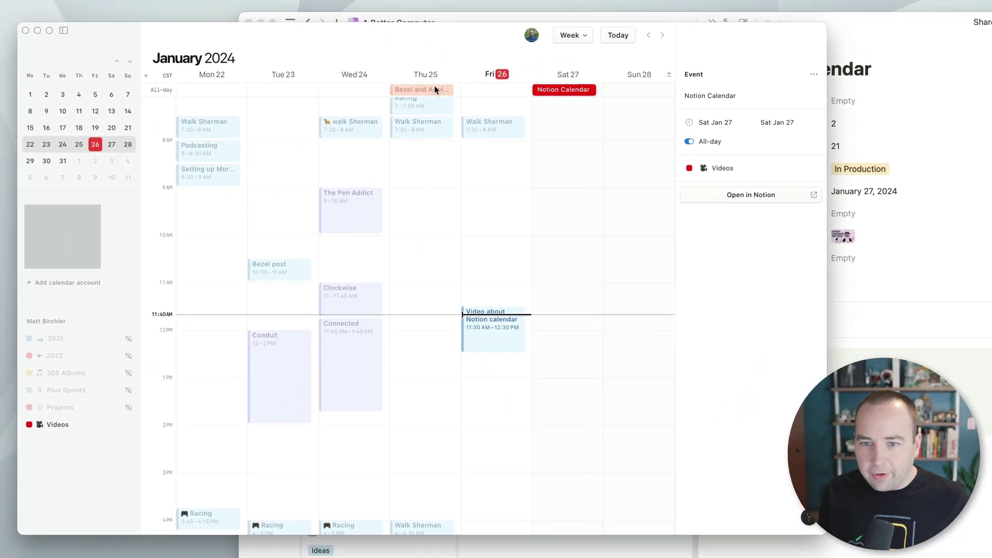
left_click(435, 90)
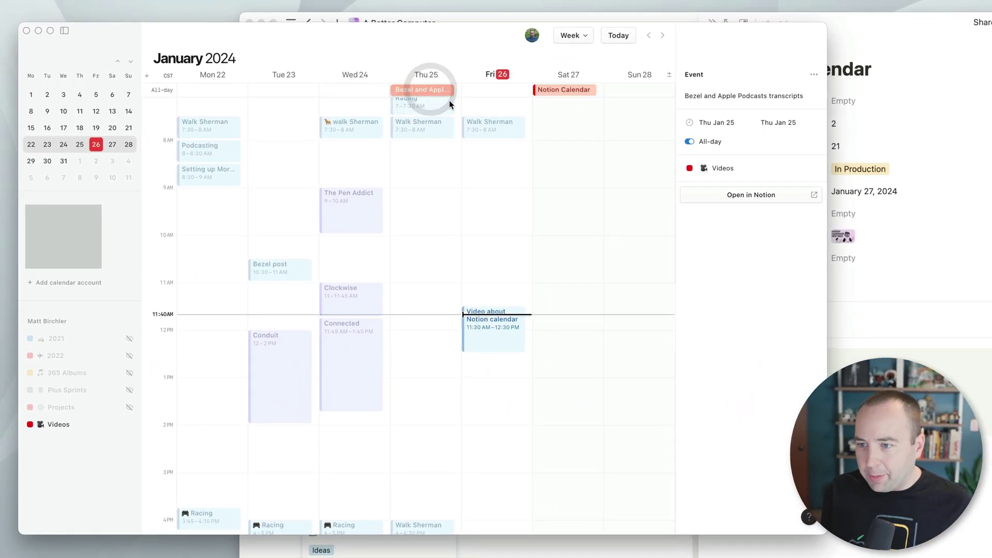
left_click(760, 192)
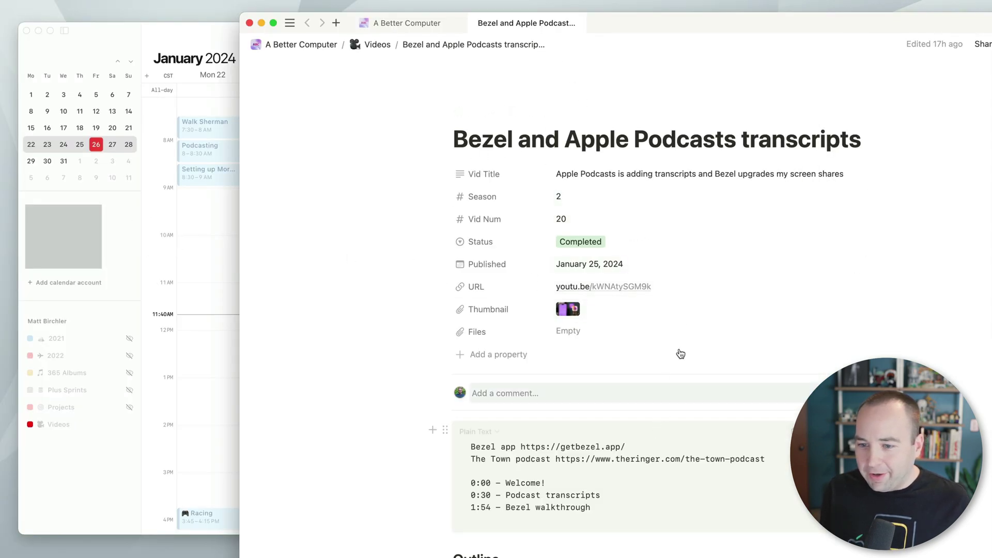
Close the Bezel and Apple Podcasts page and return to Notion Calendar
scroll(651, 308, "down", 4)
scroll(650, 308, "up", 4)
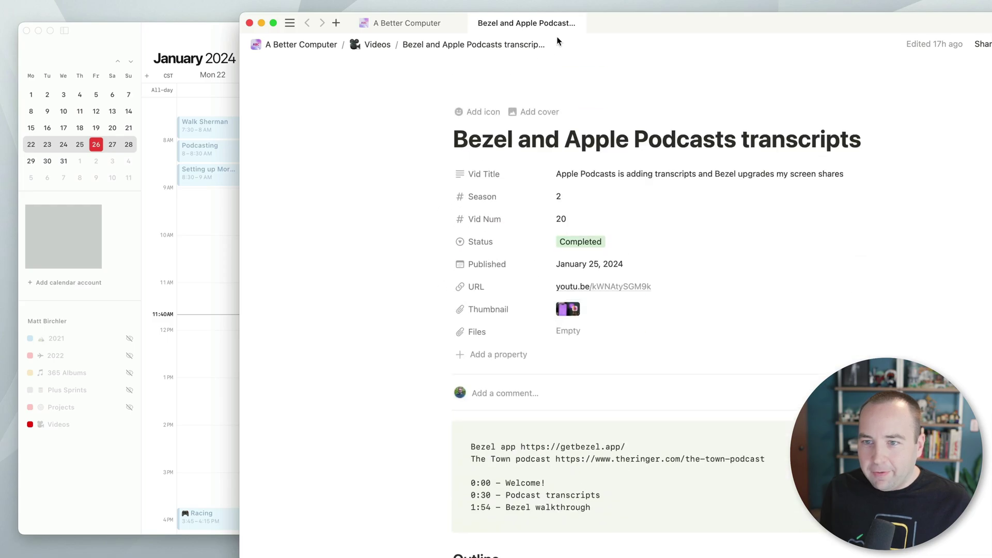
left_click(570, 23)
key("super+tab")
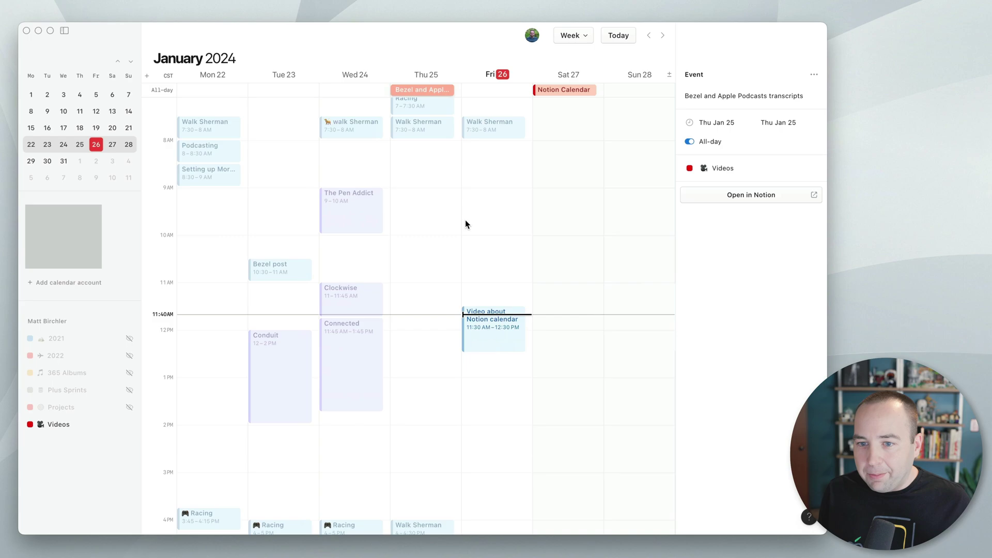
left_click(540, 206)
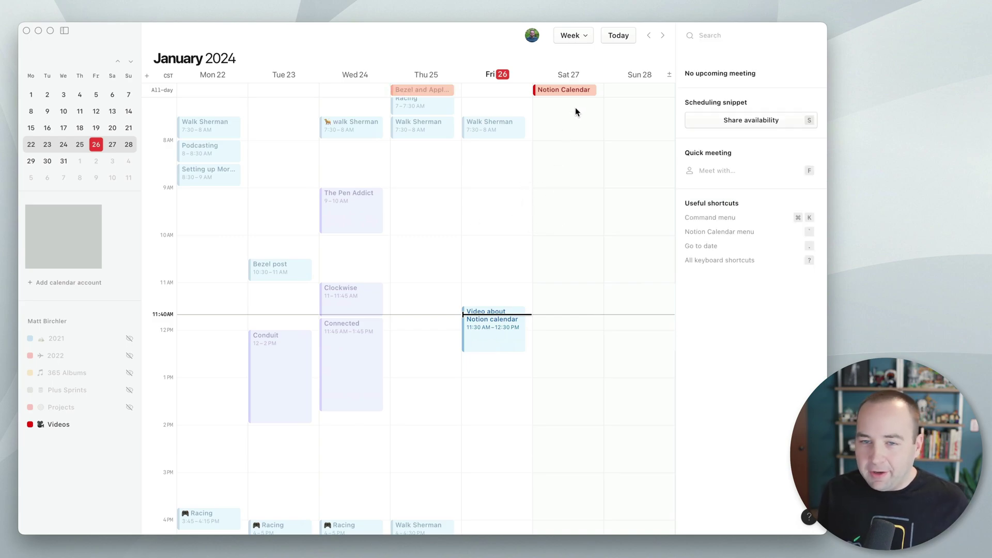